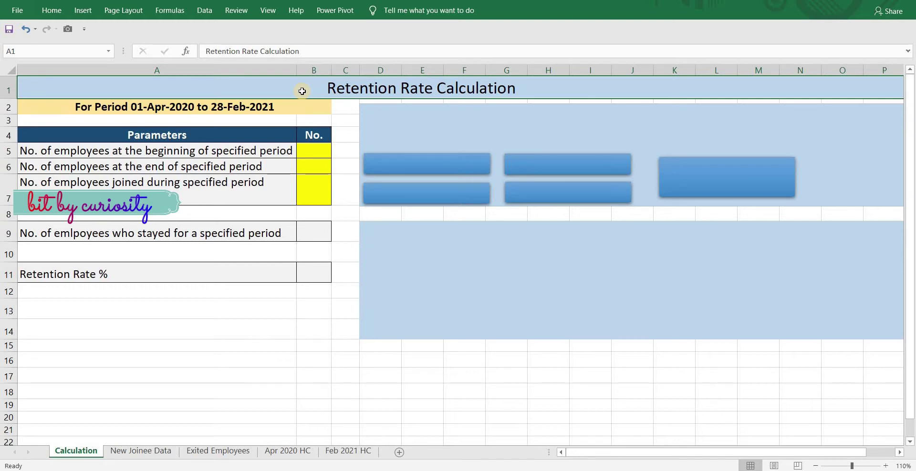
Type 'Retention Rate: is an organization's ability to retain employees over a period of time.' into the large text box
click(371, 117)
text(Ret)
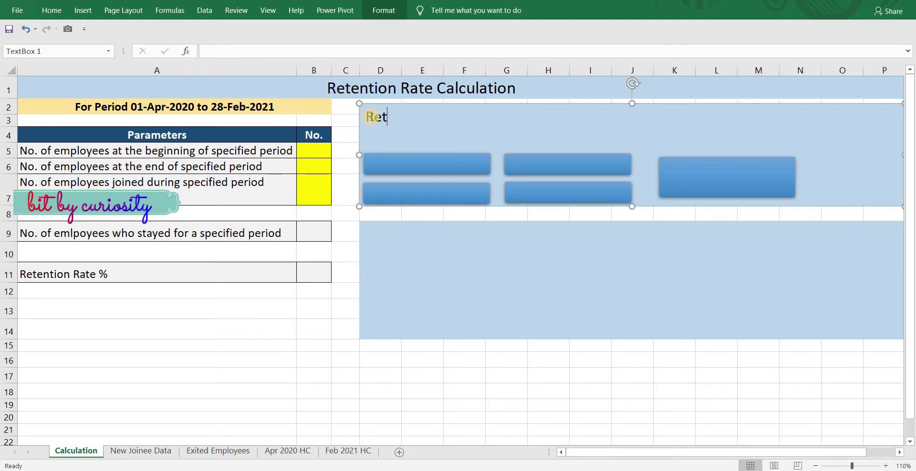
text(ention Rate: is an )
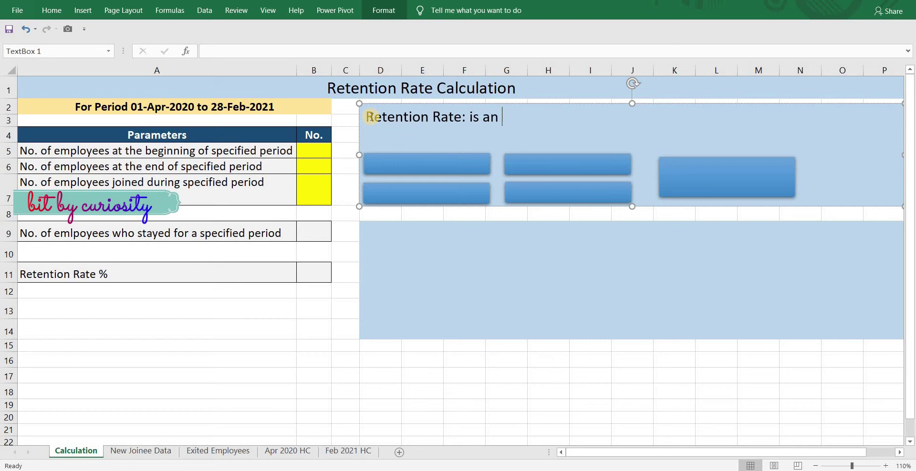
text(organization's ability t)
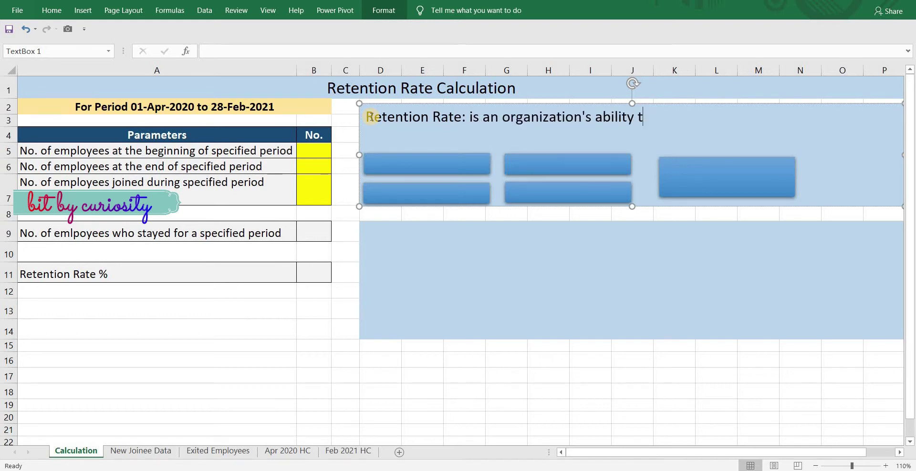
text(o retain employees over a period of time.)
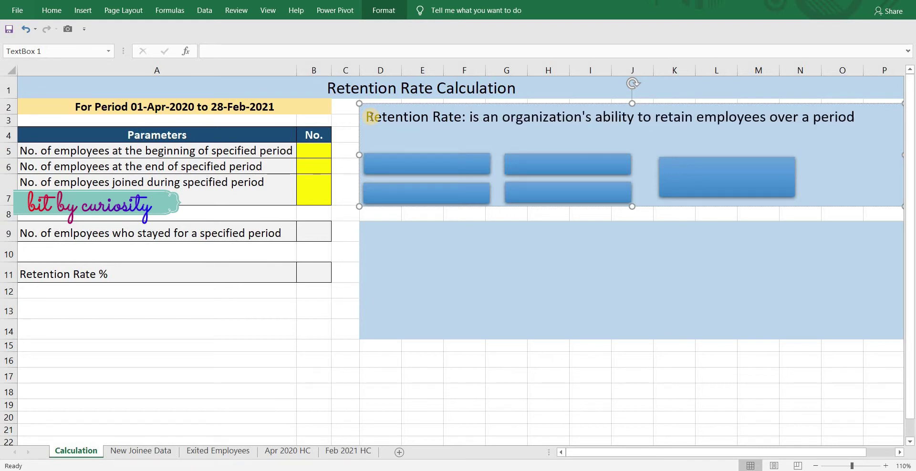
click(380, 164)
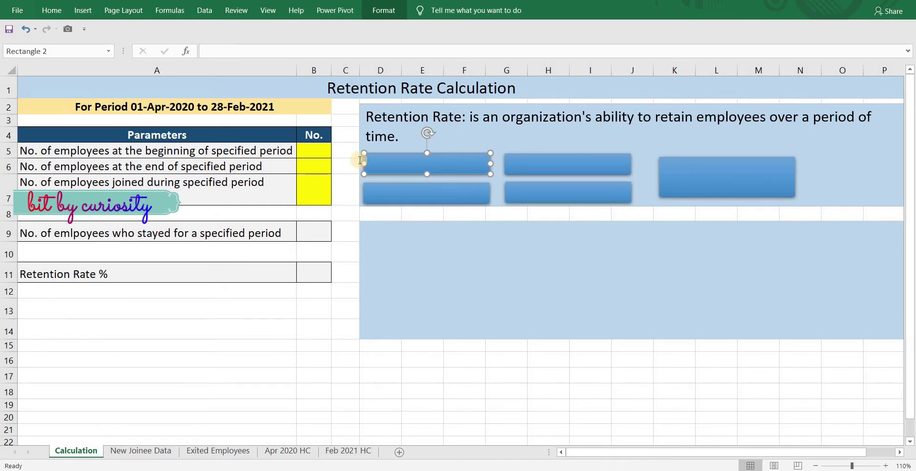
Label the boxes Organization Culture, Perks and Benefits, Work life Balance, Learning & Growth, And Many More...
text(Organization Culture)
click(366, 196)
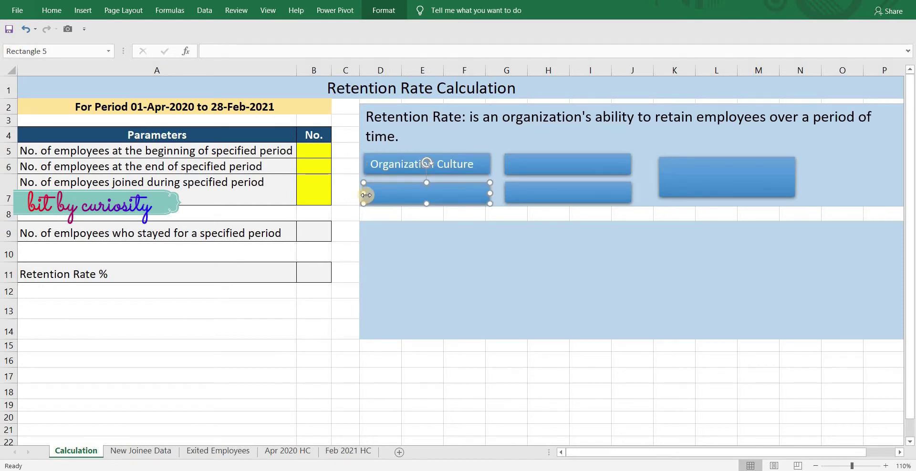
text(Perks and Benefits)
click(510, 161)
text(Work life Balance)
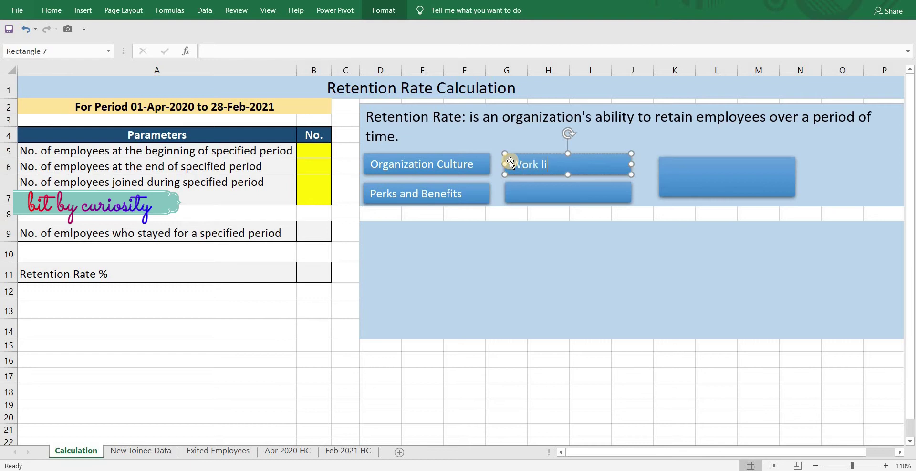
click(512, 186)
text(Learning & Growth)
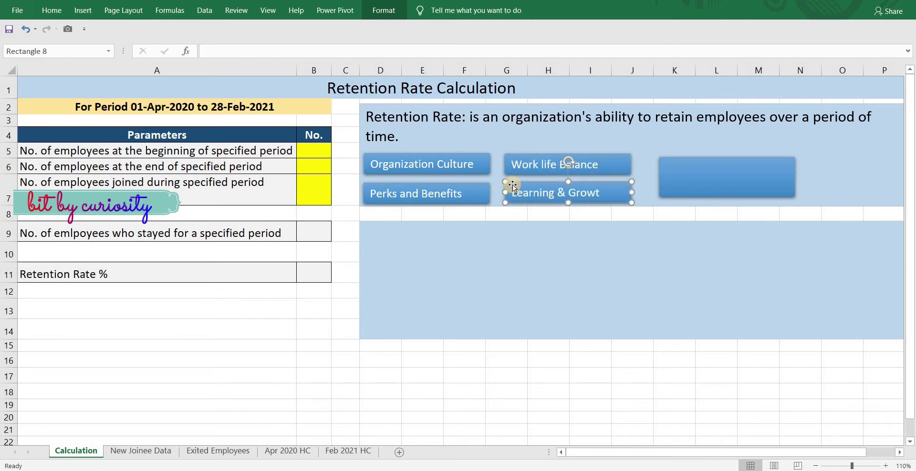
click(709, 188)
text(And Many More...)
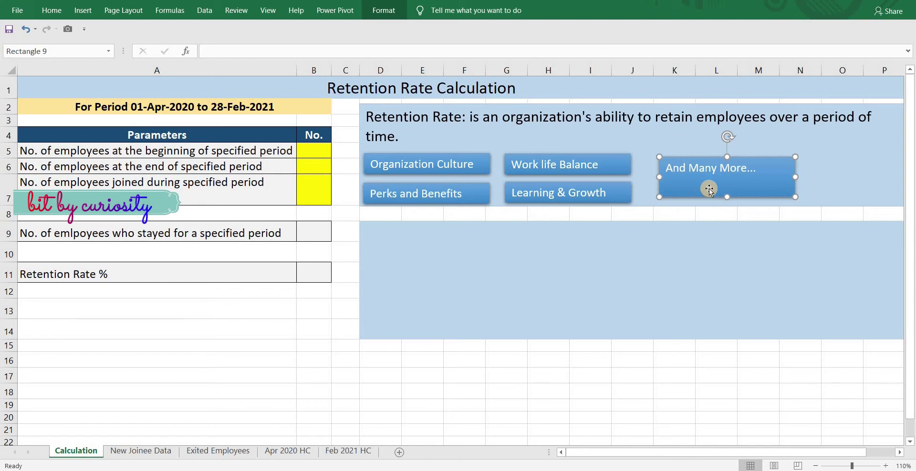
click(363, 274)
Enter 'Retention Rate =' in D11 and 'No. of employees who stayed for the specified period' in G10
text(Retention Rate =)
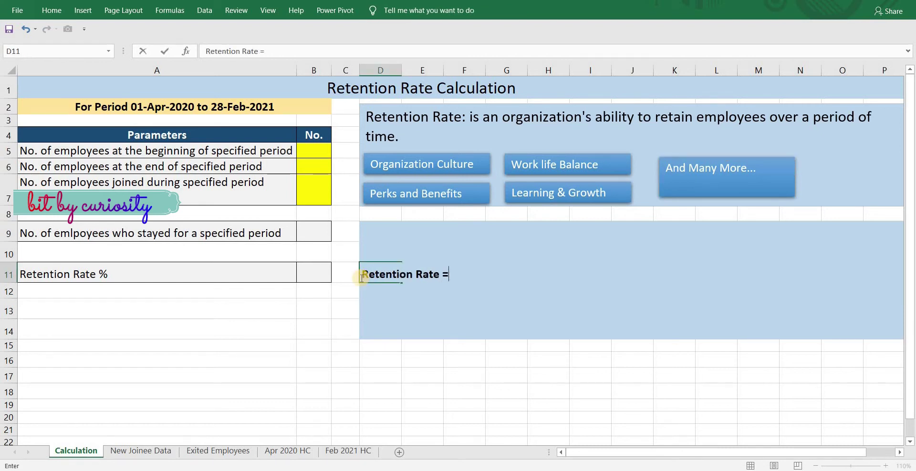
click(491, 230)
click(497, 252)
text(No.)
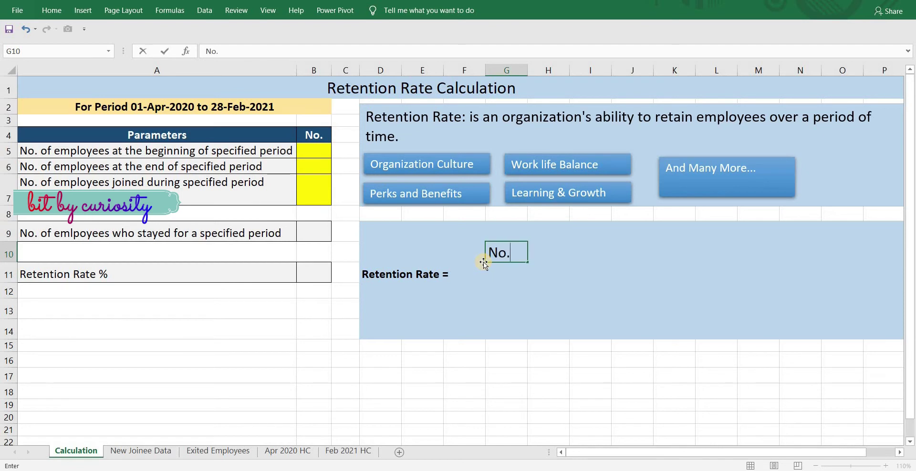
text( of employees who stayed)
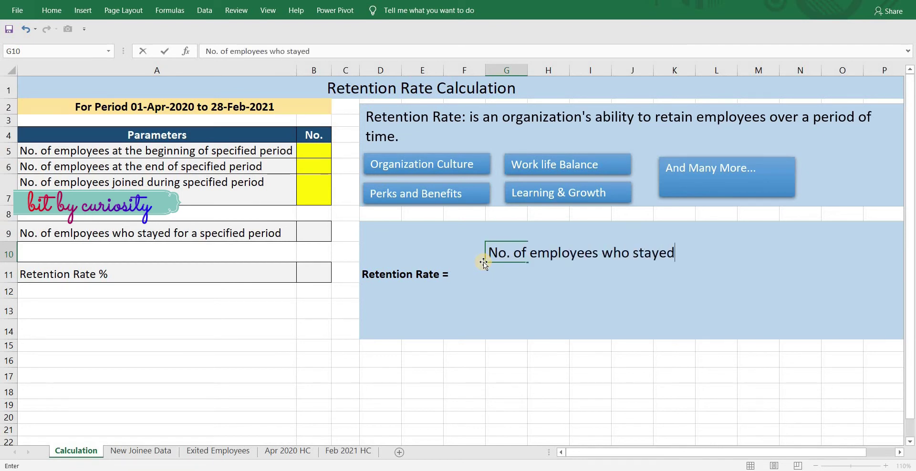
text( for the specified perio)
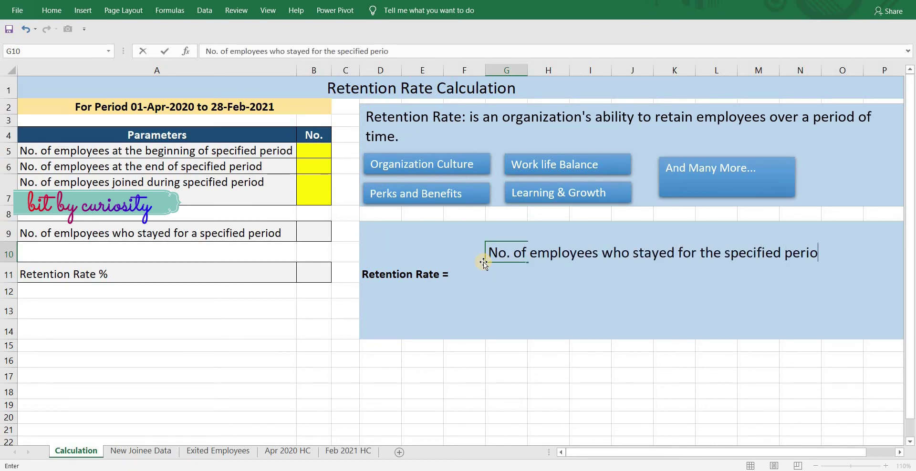
text(d)
key(Return)
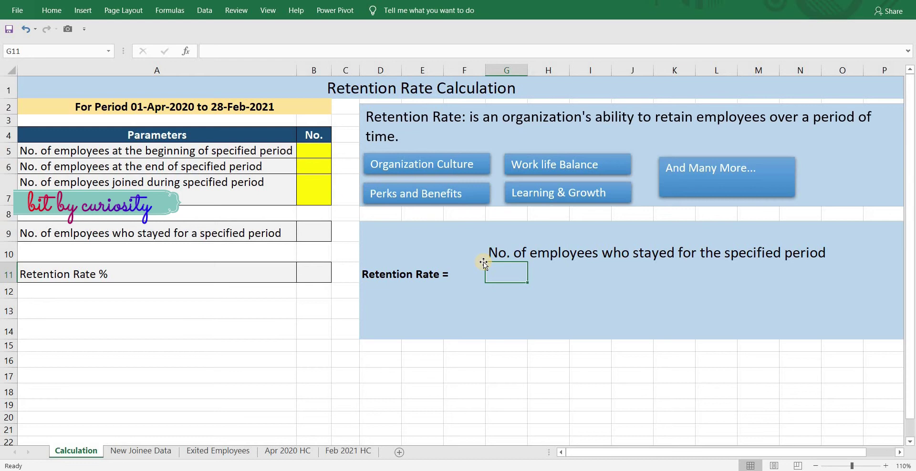
Draw a fraction line and enter 'No. of employees at the beginning of the specified period' in G12
drag(486, 268, 834, 268)
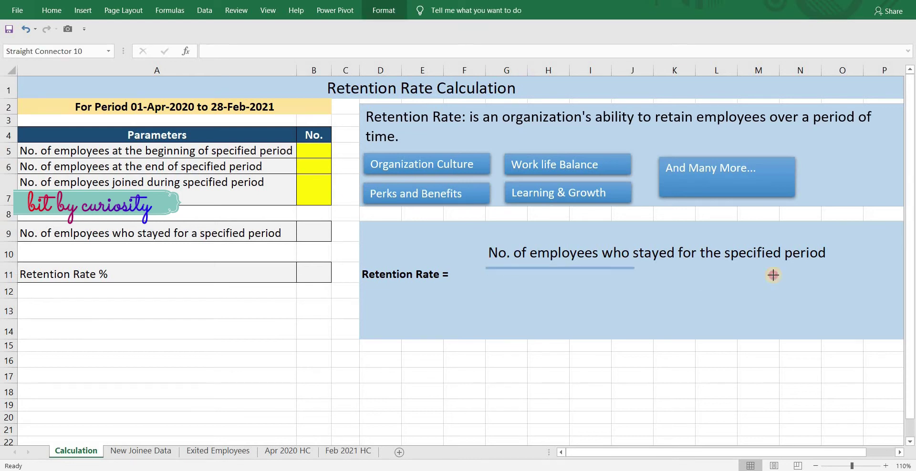
click(502, 288)
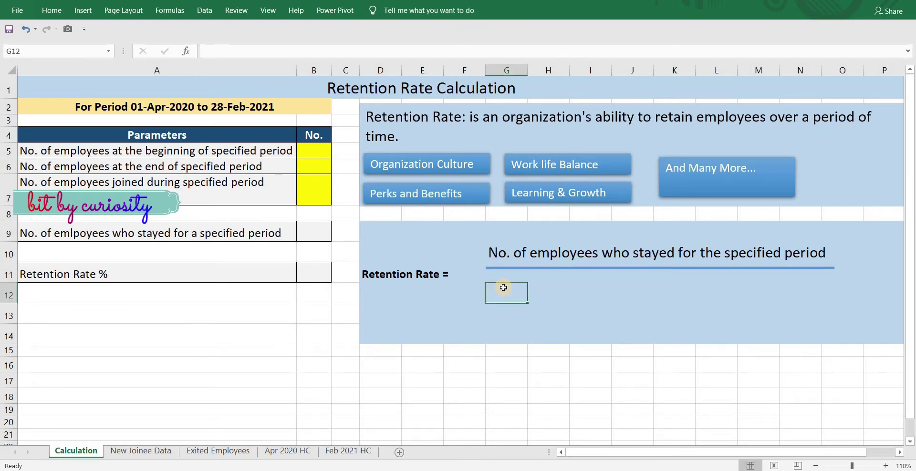
text(No. of employees at the b)
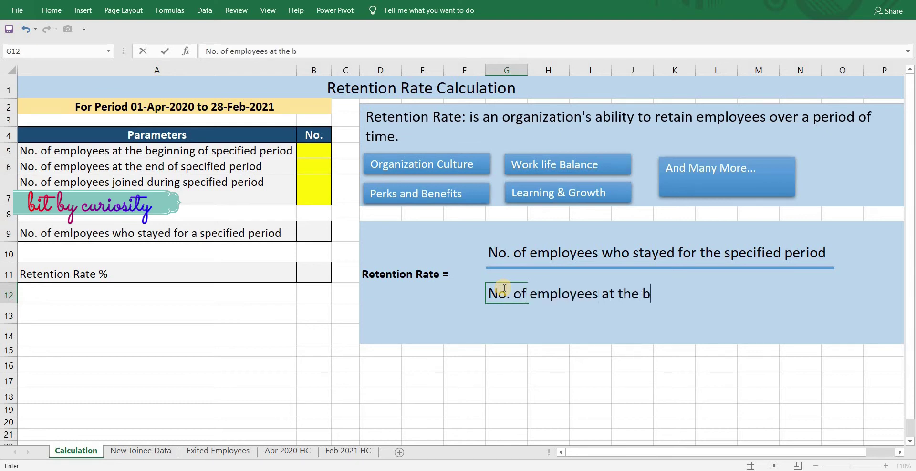
text(eginning of the speci)
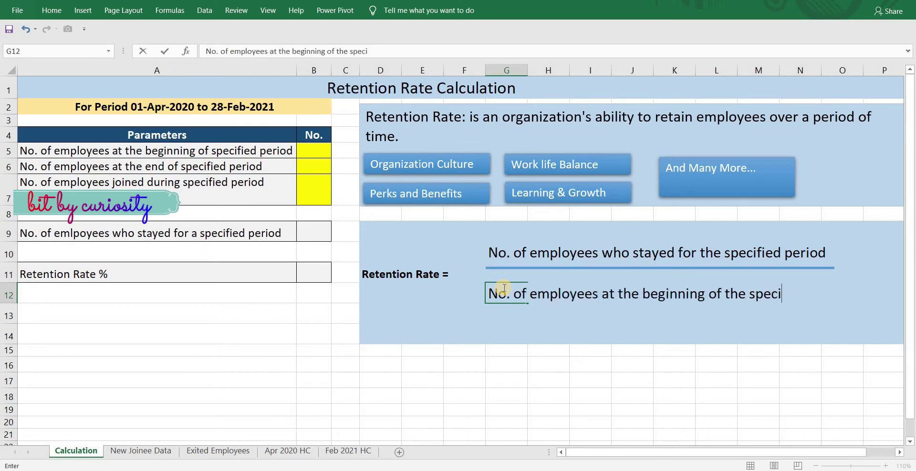
text(fied period)
click(435, 318)
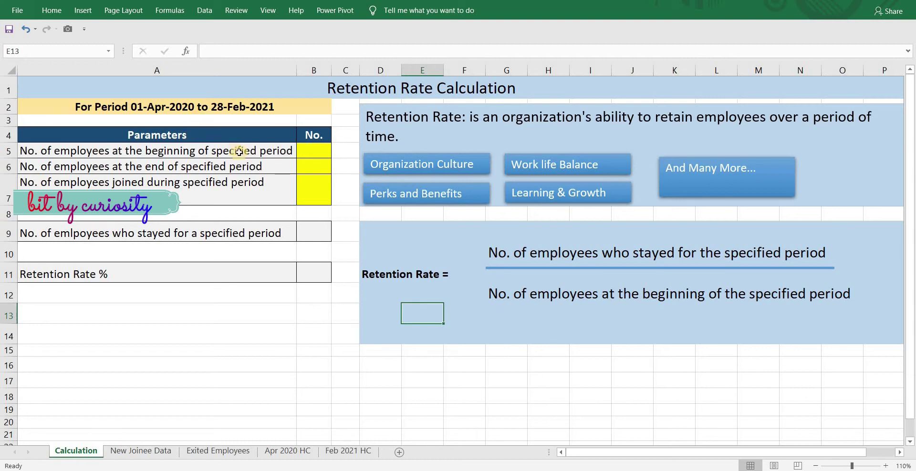
Enter =COUNT('Apr 2020 HC'!B:B) in B5, giving a beginning headcount of 98
click(265, 155)
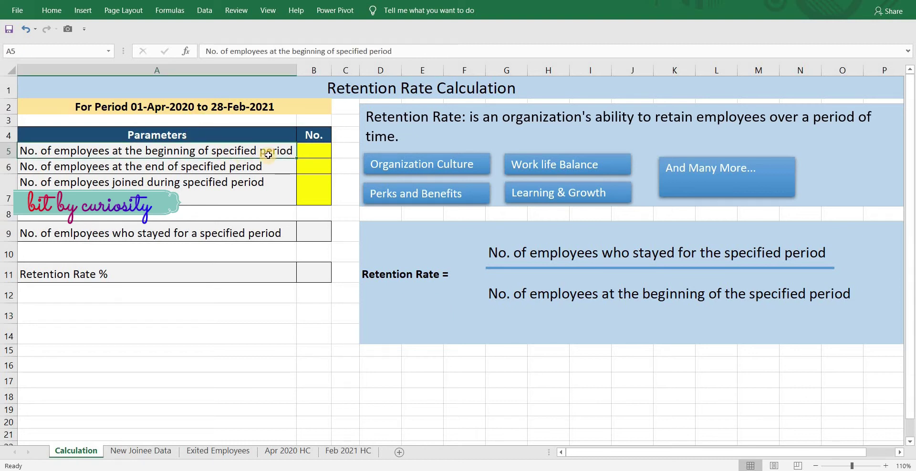
click(307, 150)
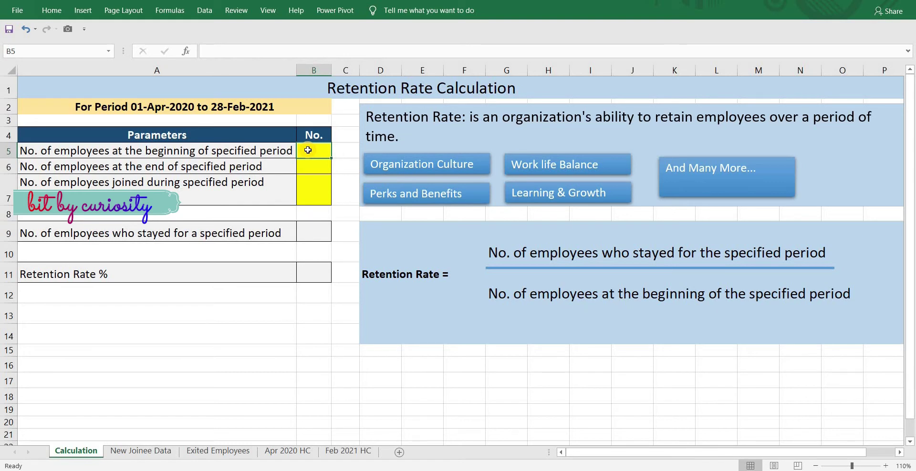
text(=COUNT()
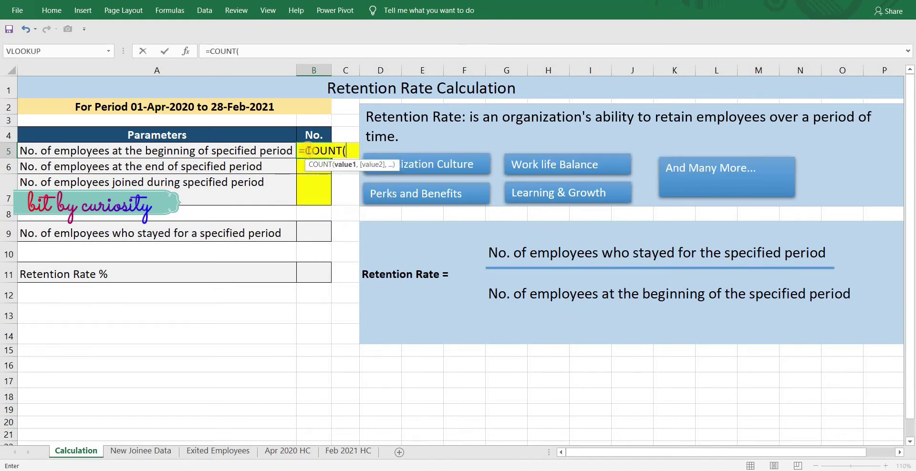
click(270, 453)
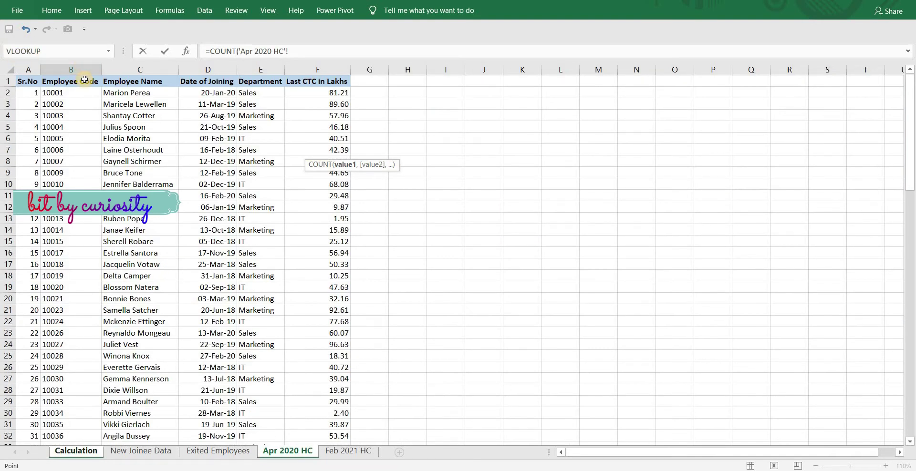
click(85, 70)
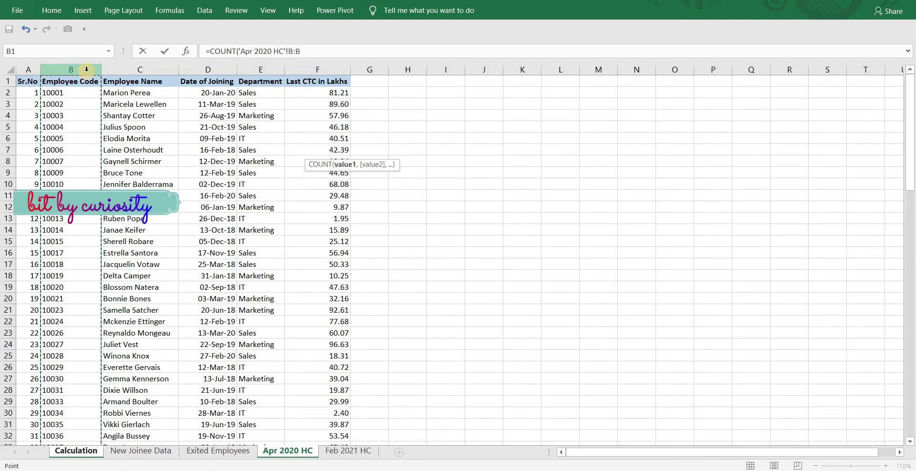
click(319, 53)
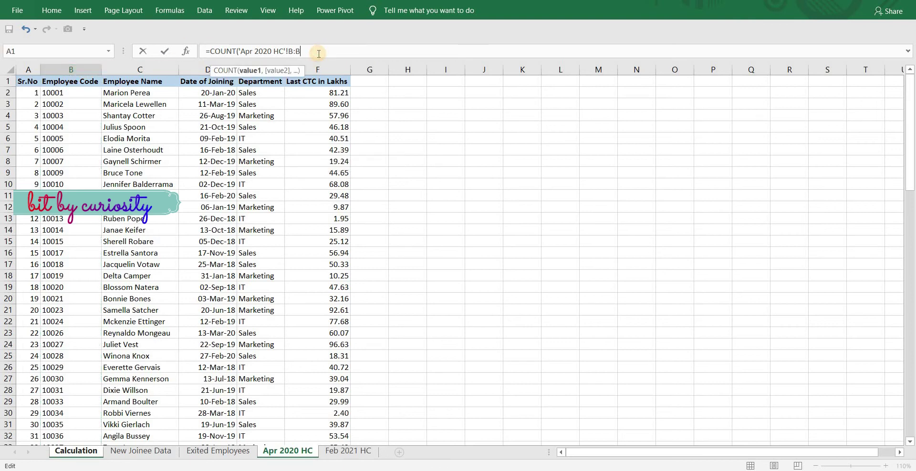
text())
key(Return)
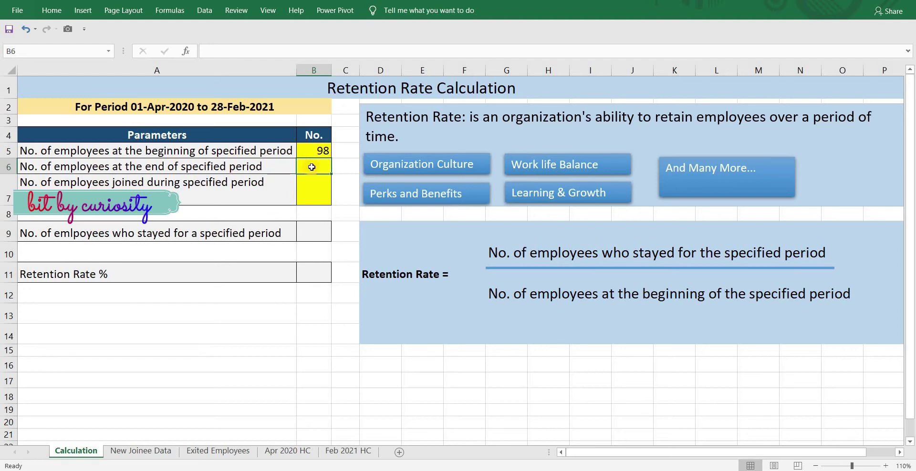
Enter =COUNT('Feb 2021 HC'!B:B) in B6 for the end-of-period count of 102
text(=cou)
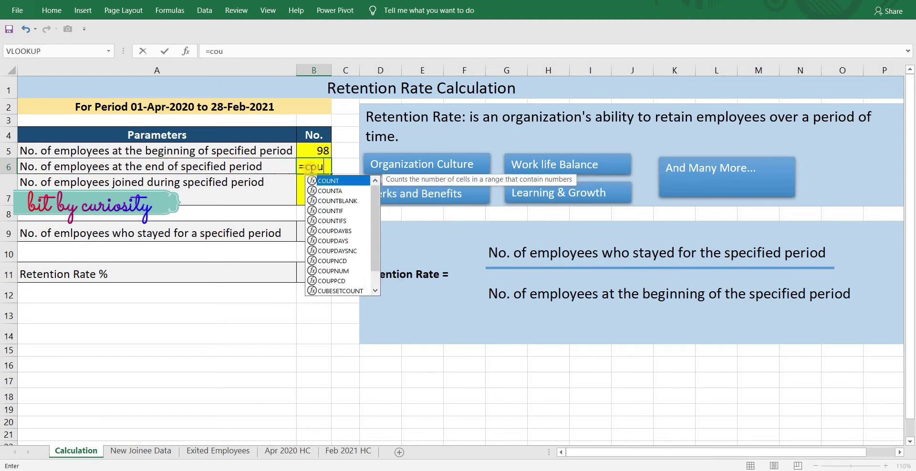
key(Tab)
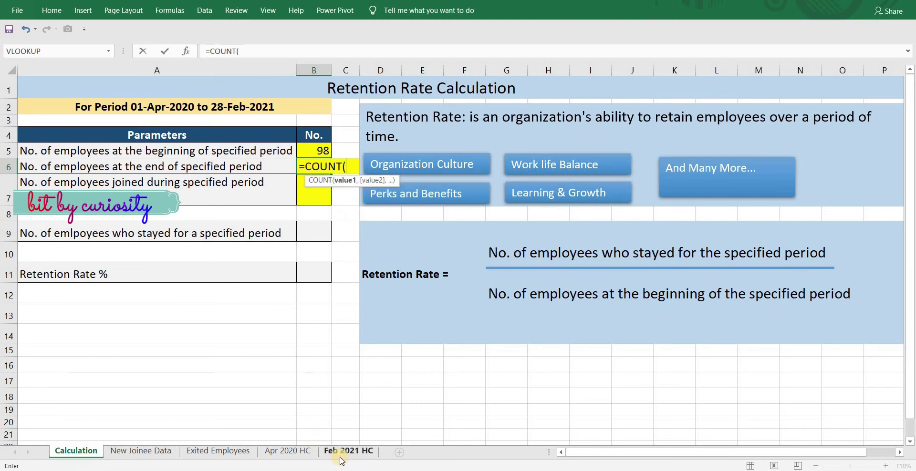
click(341, 451)
scroll(294, 321, up, 16)
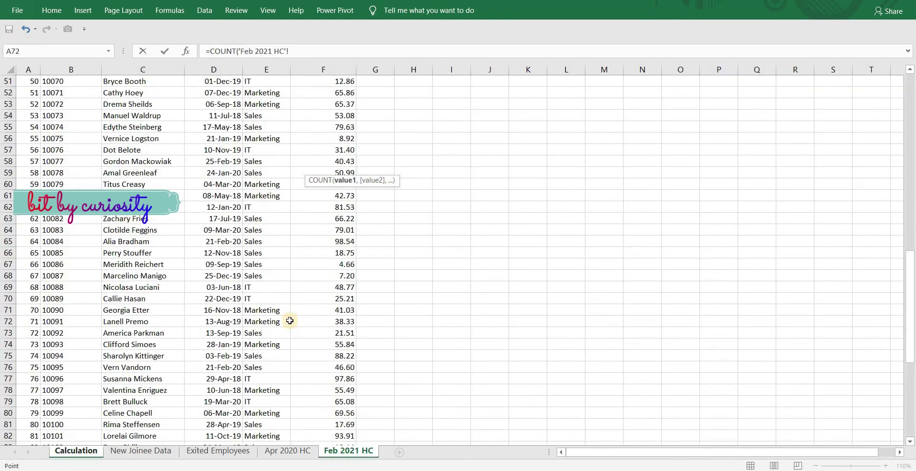
scroll(290, 320, up, 8)
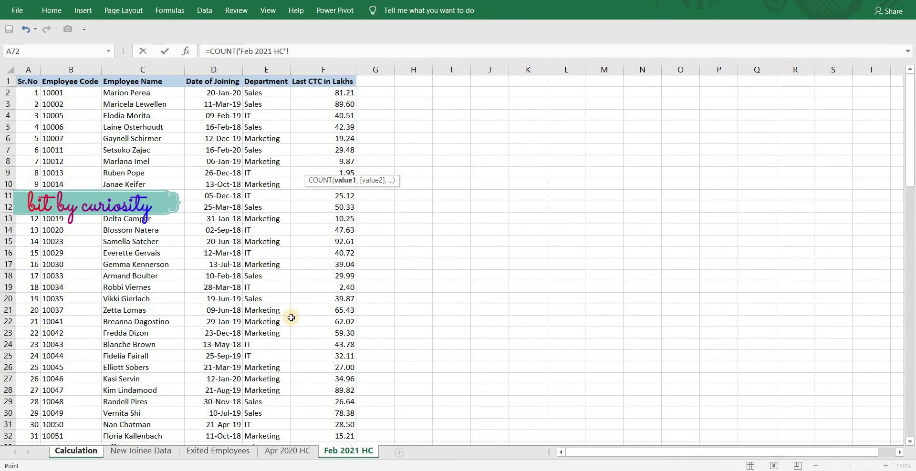
click(57, 69)
key(Escape)
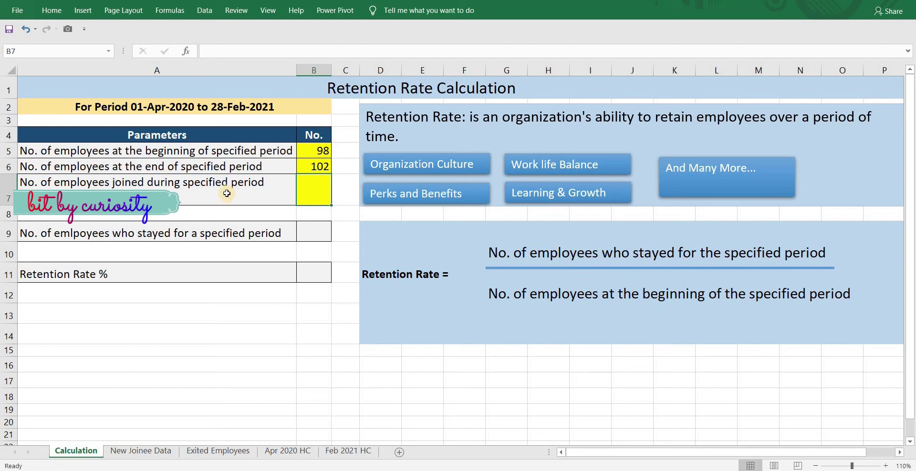
Enter =COUNT('New Joinee Data'!B:B) in B7, counting 19 joiners
text(=COUNT()
click(119, 452)
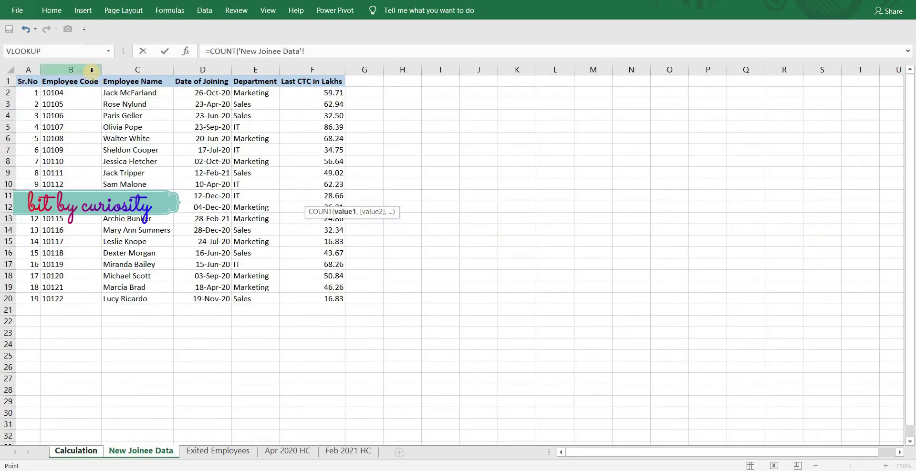
click(91, 67)
key(Return)
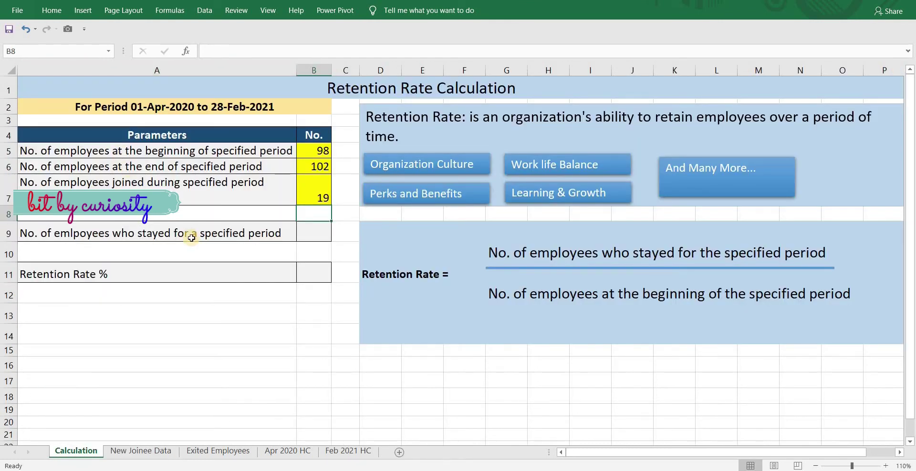
Enter =B6-B7 in B9, giving 83 employees who stayed
click(315, 236)
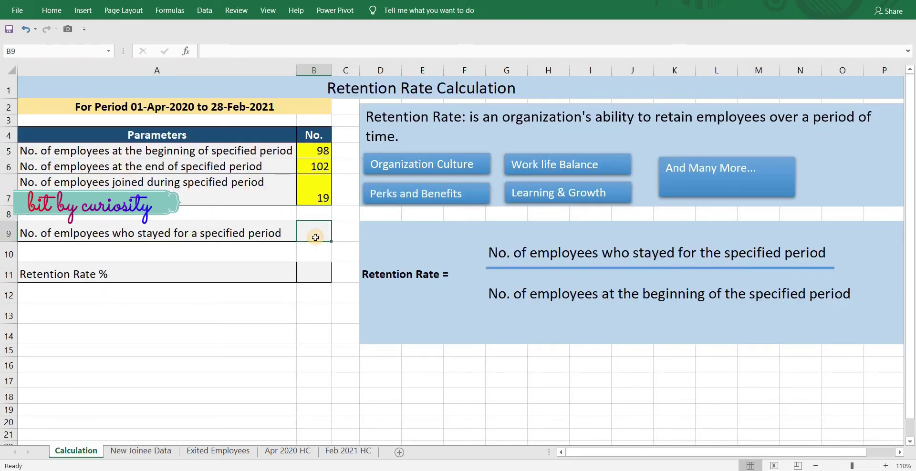
text(=)
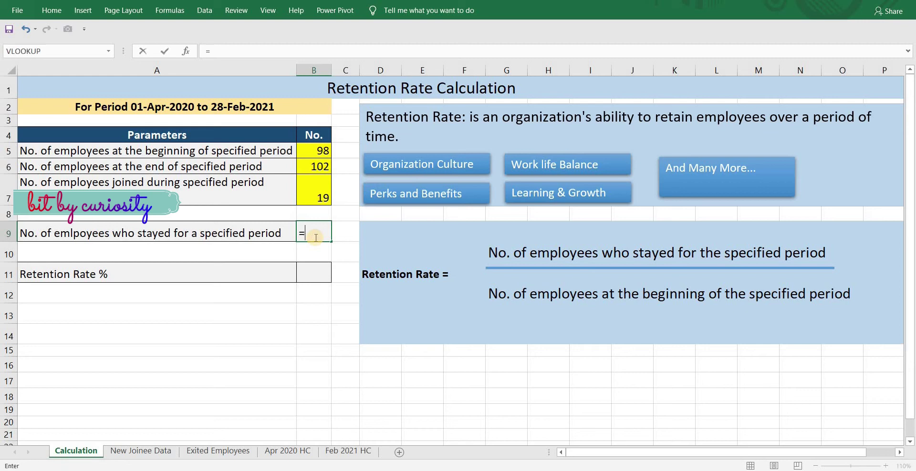
click(305, 168)
text(-)
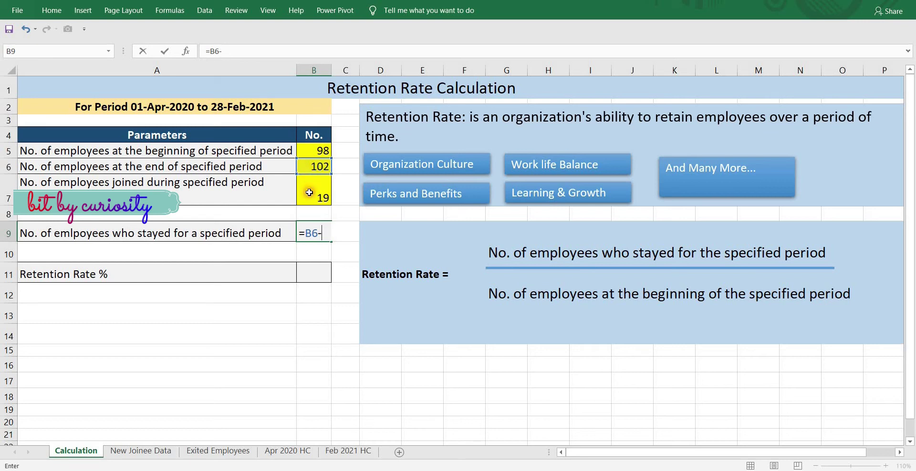
click(309, 191)
key(Return)
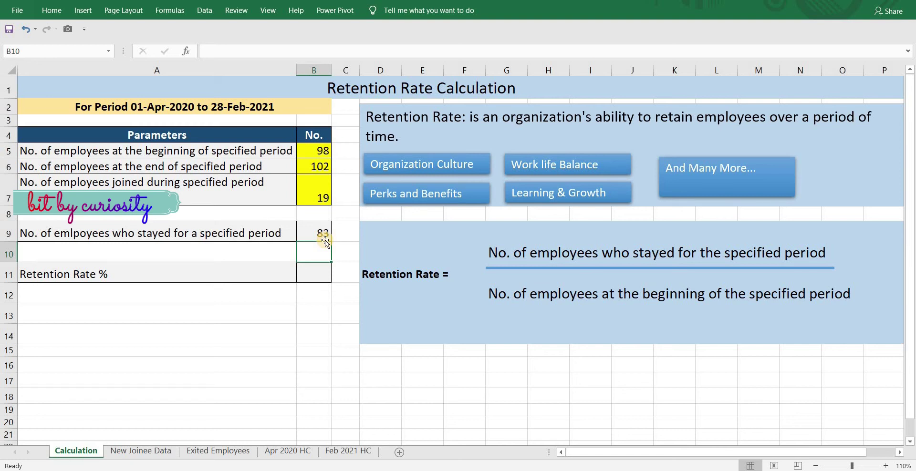
text(=counti)
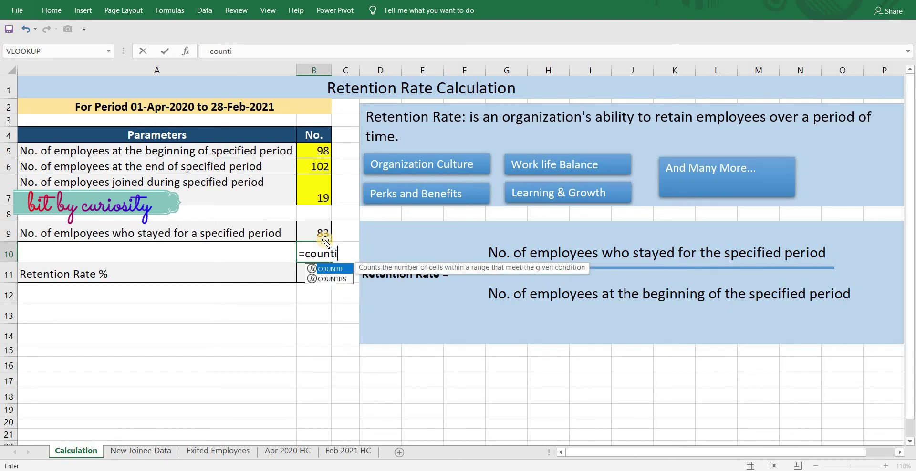
text(f)
key(Tab)
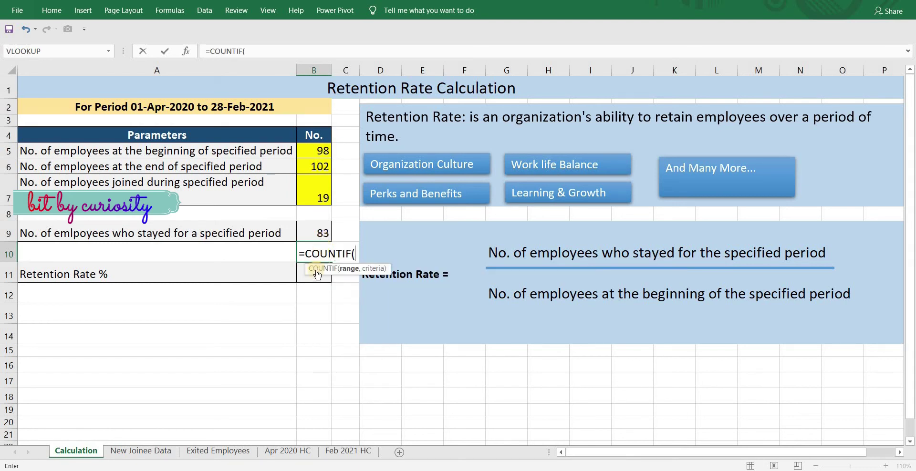
click(348, 457)
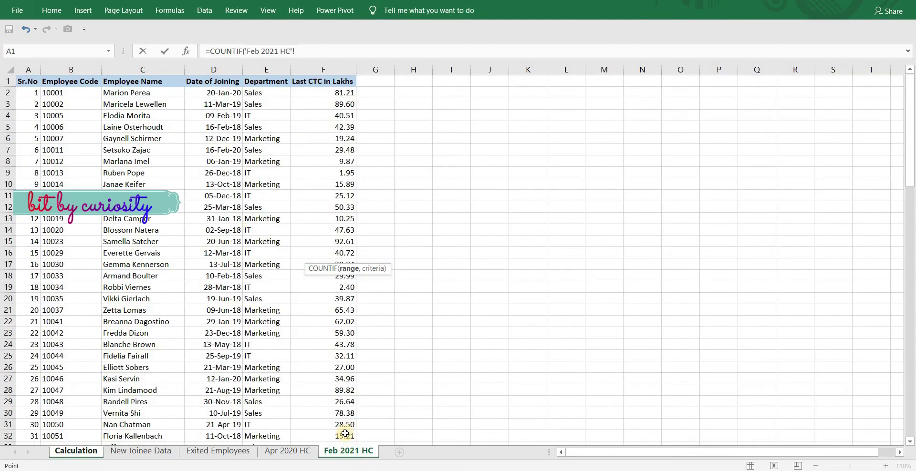
click(224, 70)
click(309, 49)
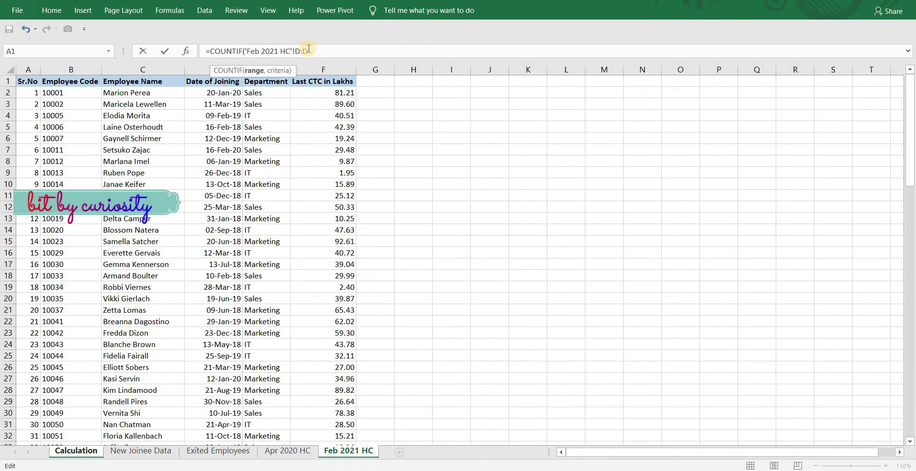
text(,)
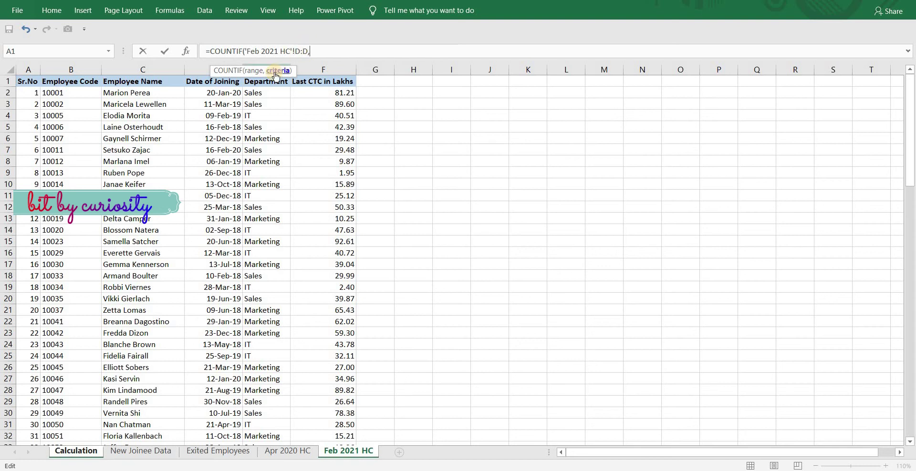
text("<=01-Apr-2020"))
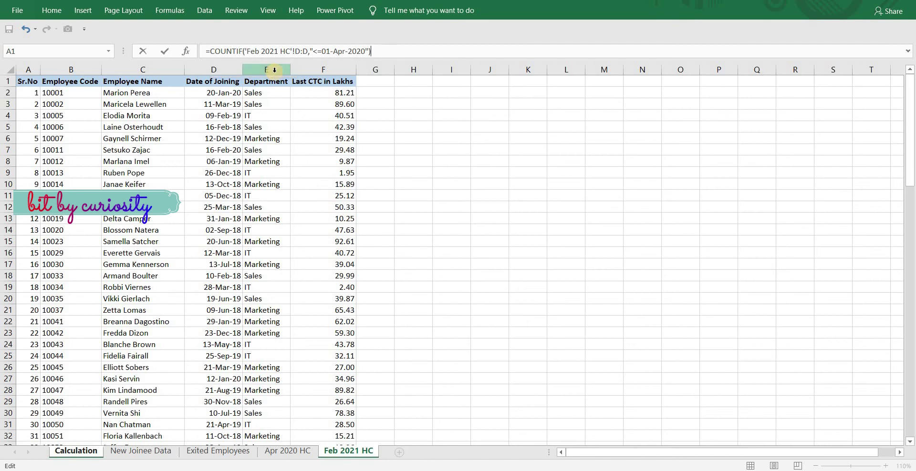
key(Return)
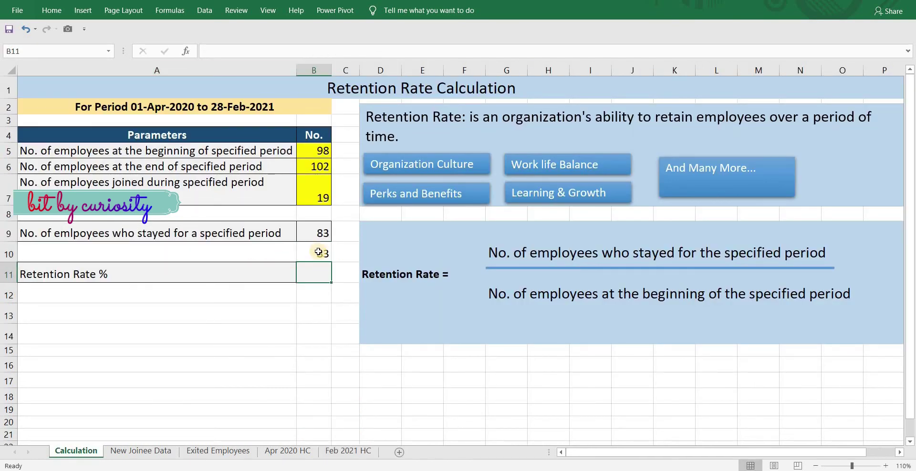
click(309, 254)
key(Delete)
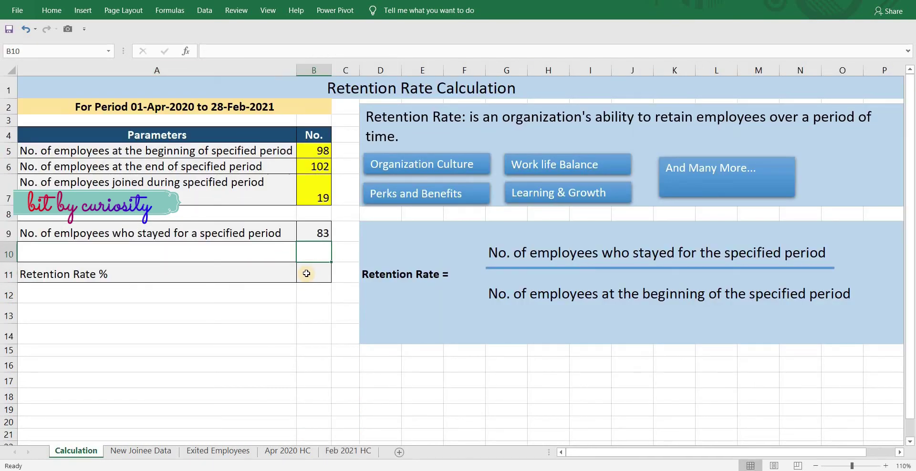
Enter =B9/B5 in B11 so the Retention Rate % shows 85%
click(306, 275)
double_click(306, 273)
text(=)
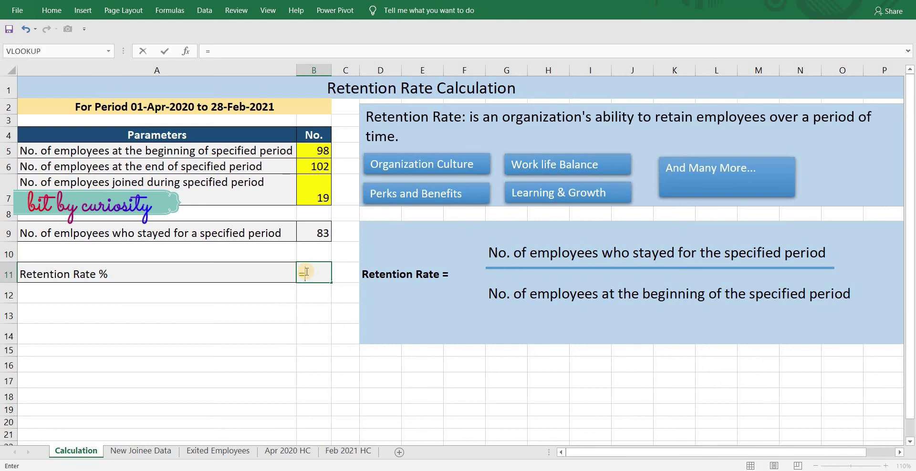
click(311, 237)
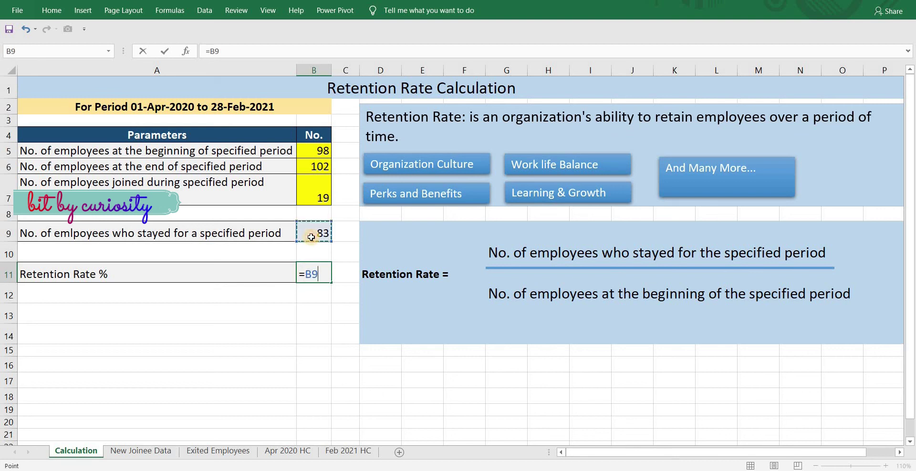
text(/)
click(308, 153)
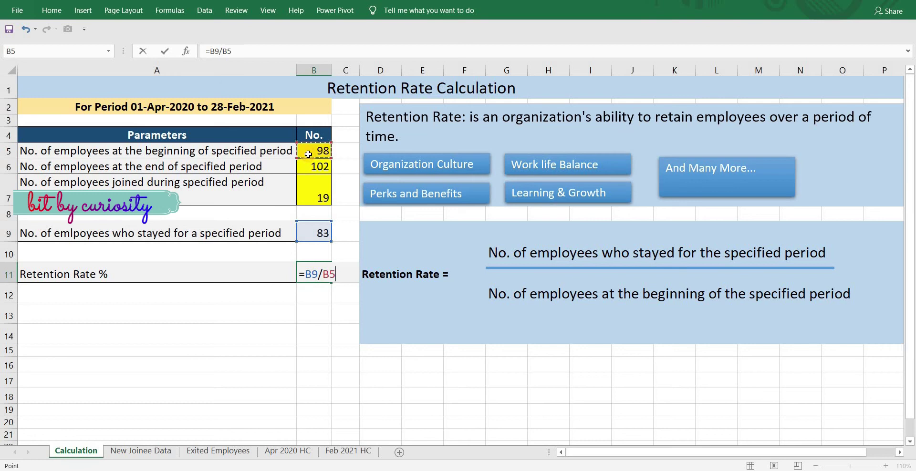
key(Return)
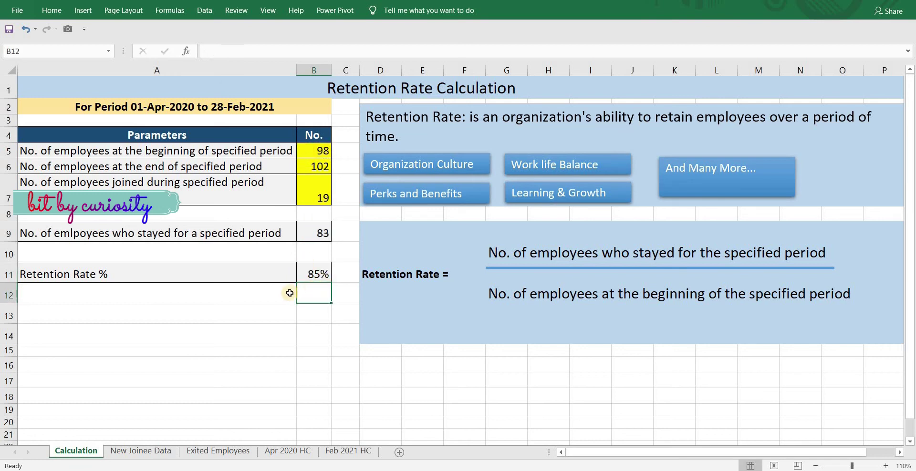